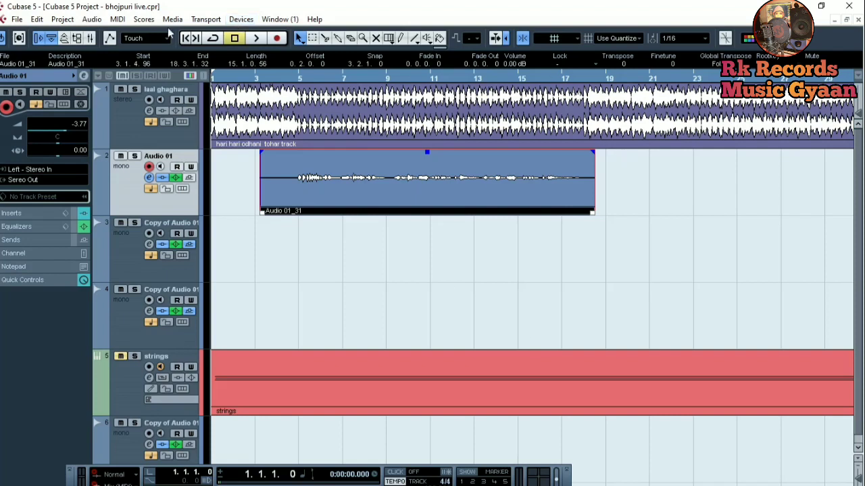
Step: Open the device setup and review the buffer length, input and output options in the FL Studio ASIO control panel
{"action": "left_click", "coordinate": [241, 19]}
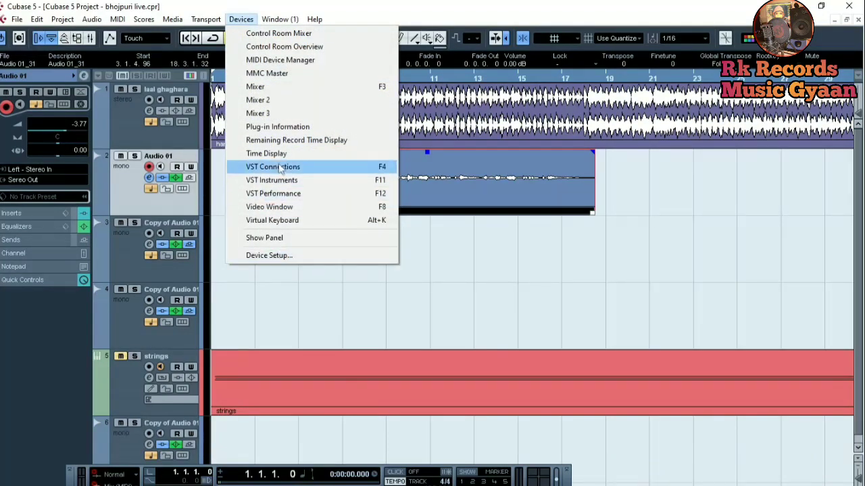
{"action": "left_click", "coordinate": [264, 257]}
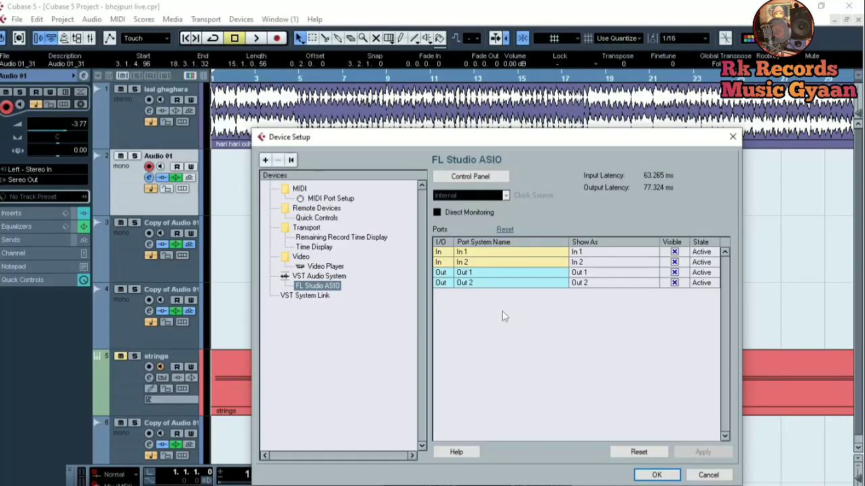
{"action": "left_click", "coordinate": [473, 177]}
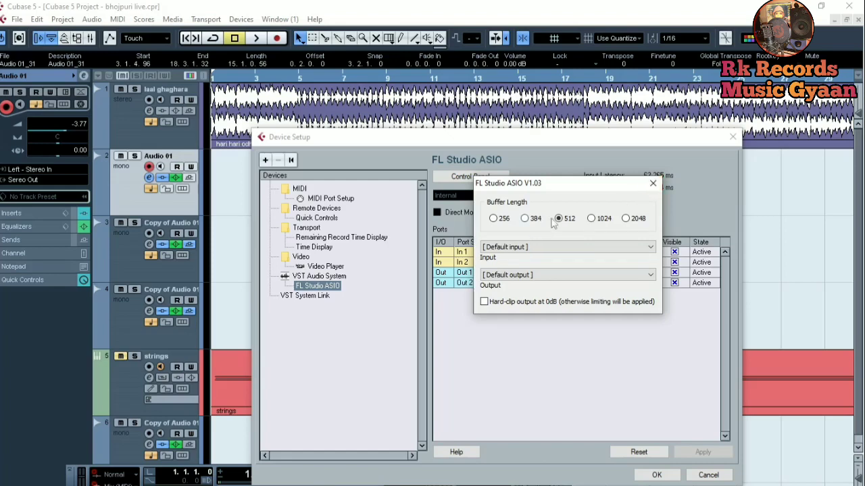
{"action": "left_click", "coordinate": [653, 184]}
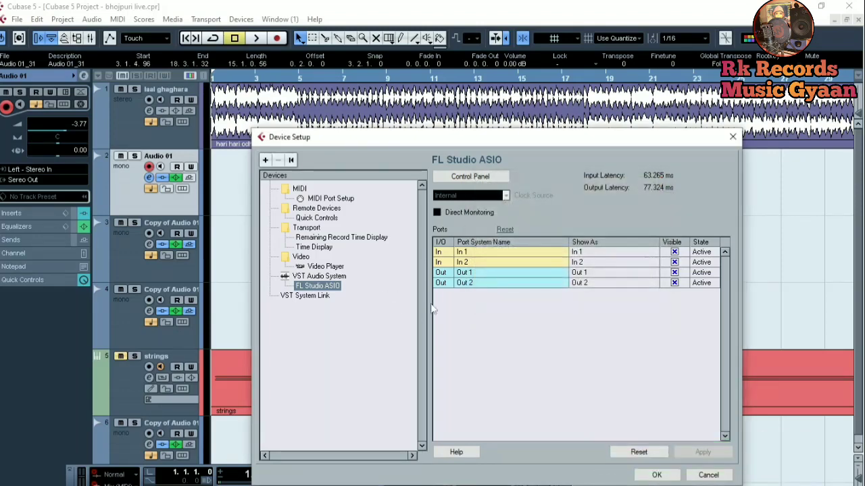
Step: Review the available ASIO input and ASIO output choices for the VST System Link
{"action": "left_click", "coordinate": [312, 297]}
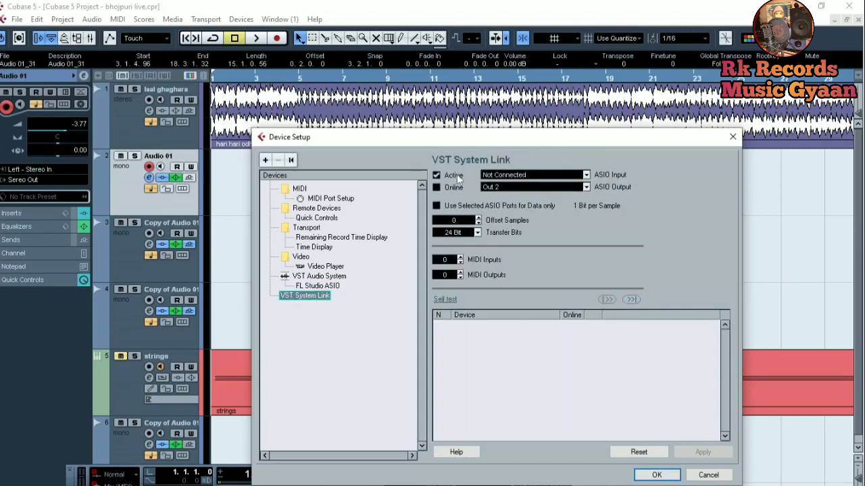
{"action": "left_click", "coordinate": [520, 176]}
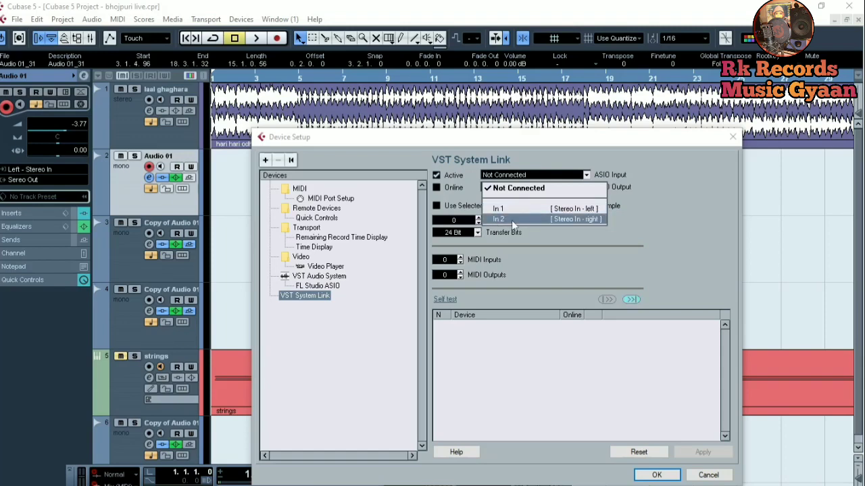
{"action": "left_click", "coordinate": [490, 176]}
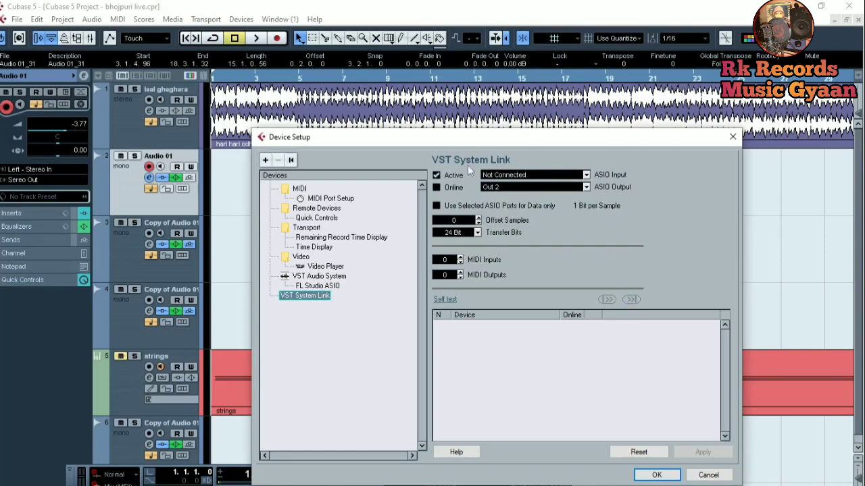
{"action": "left_click", "coordinate": [507, 175]}
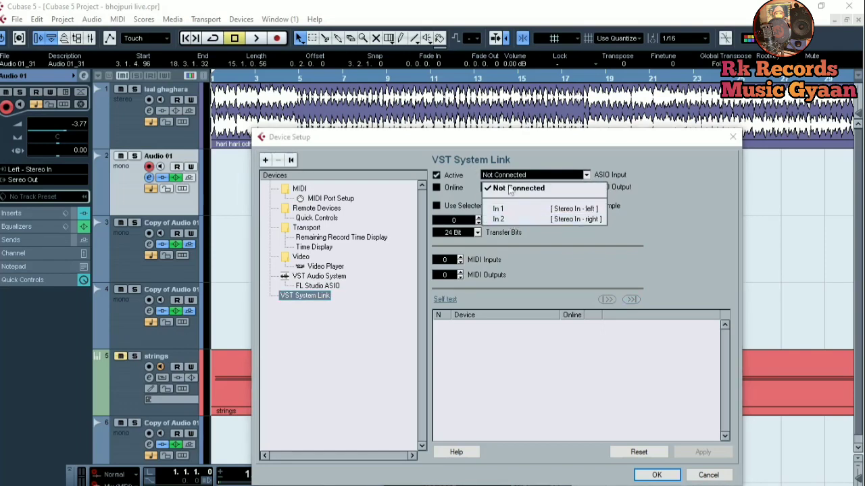
{"action": "left_click", "coordinate": [504, 176]}
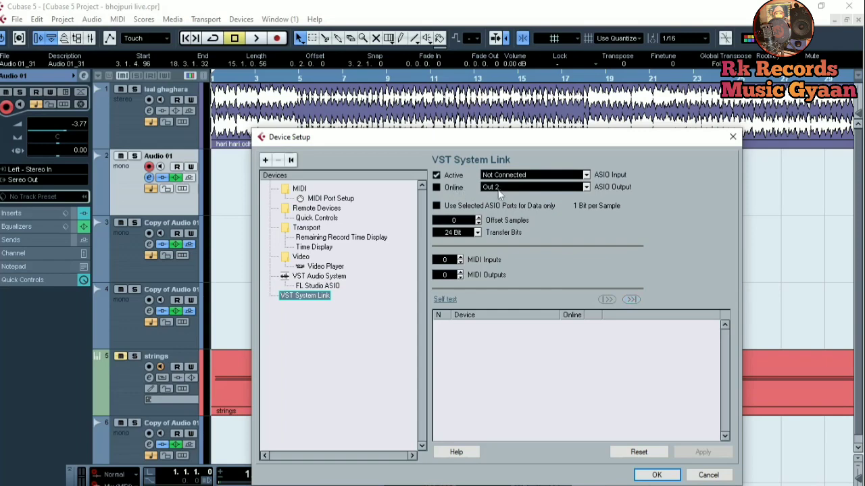
{"action": "left_click", "coordinate": [508, 190]}
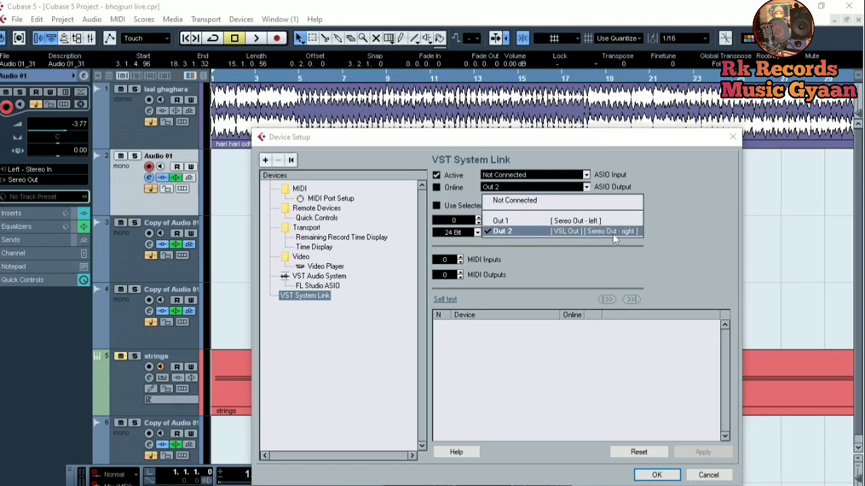
{"action": "left_click", "coordinate": [503, 189]}
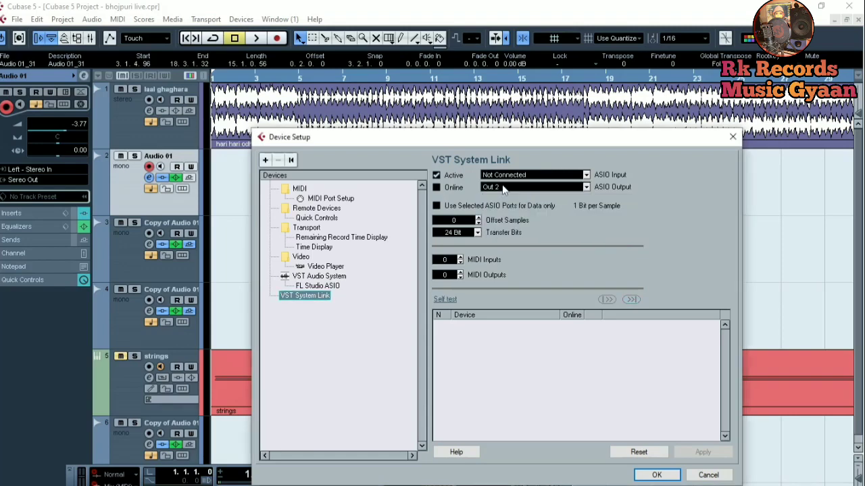
Step: Choose FL Studio ASIO as the VST Audio System's ASIO driver, confirm the driver switch and accept the device setup
{"action": "left_click", "coordinate": [322, 277]}
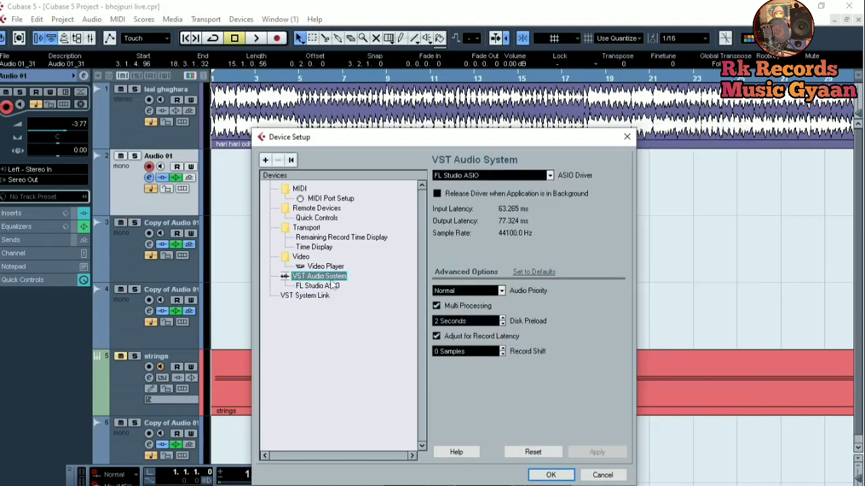
{"action": "left_click", "coordinate": [477, 177]}
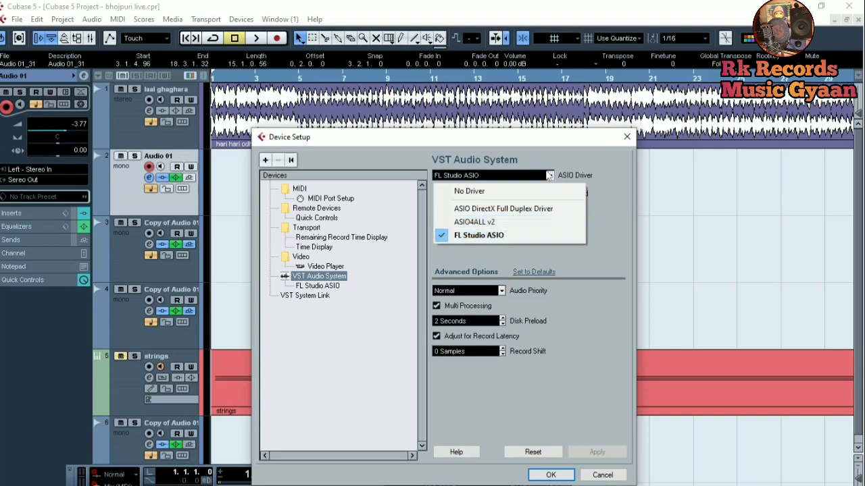
{"action": "left_click", "coordinate": [425, 166]}
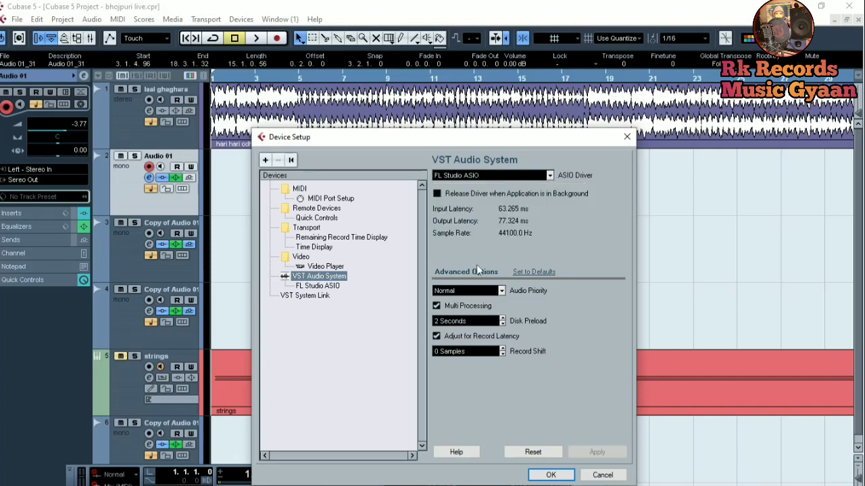
{"action": "left_click", "coordinate": [454, 176]}
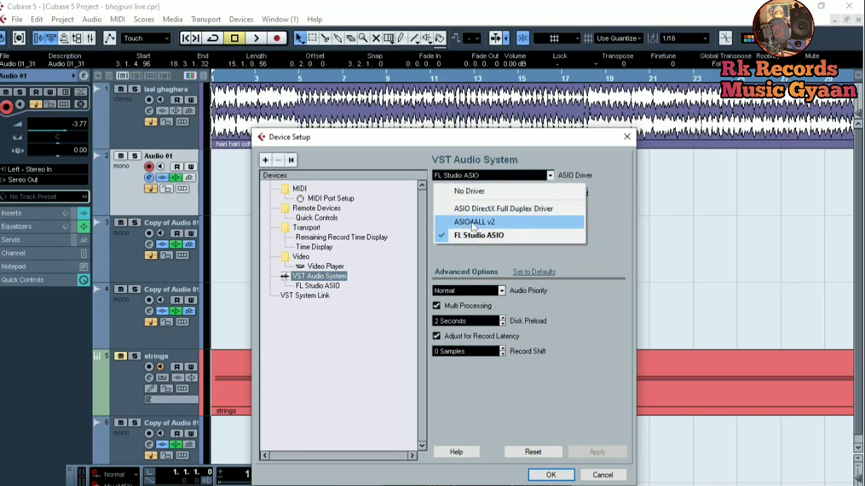
{"action": "left_click", "coordinate": [472, 237]}
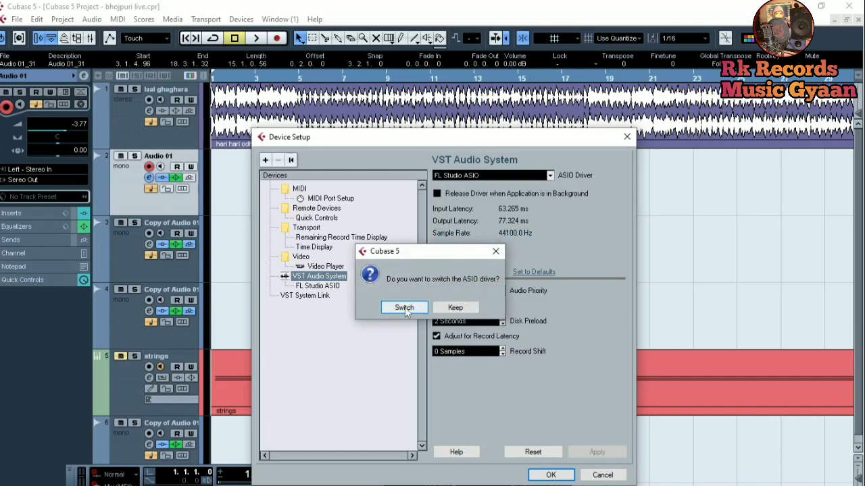
{"action": "left_click", "coordinate": [405, 307]}
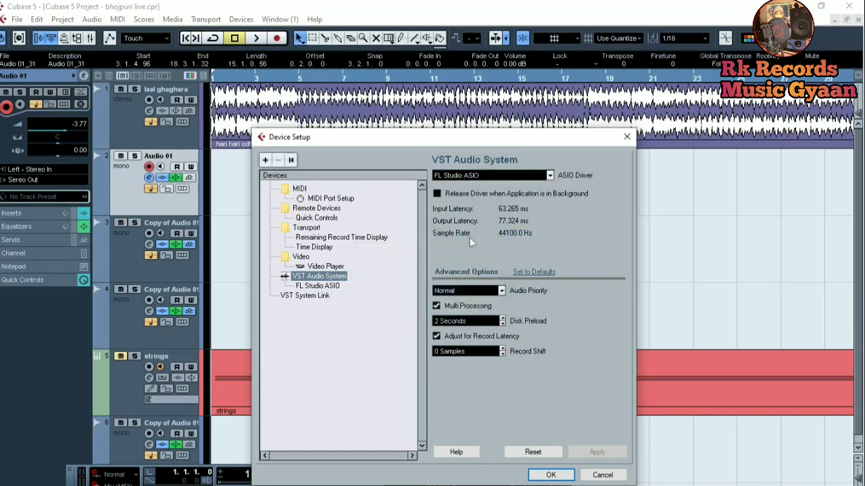
{"action": "left_click", "coordinate": [551, 476]}
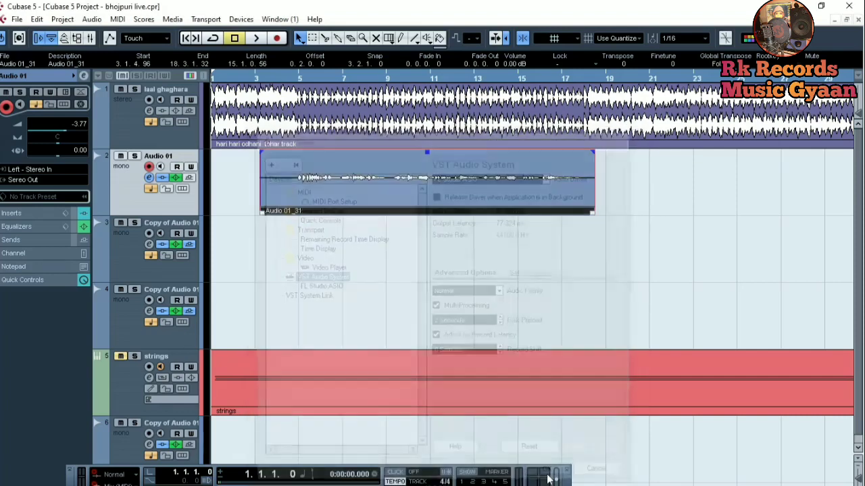
Step: Compare the Stereo In bus's audio device in the VST Connections inputs with the ASIO driver chosen in the device setup
{"action": "left_click", "coordinate": [241, 19]}
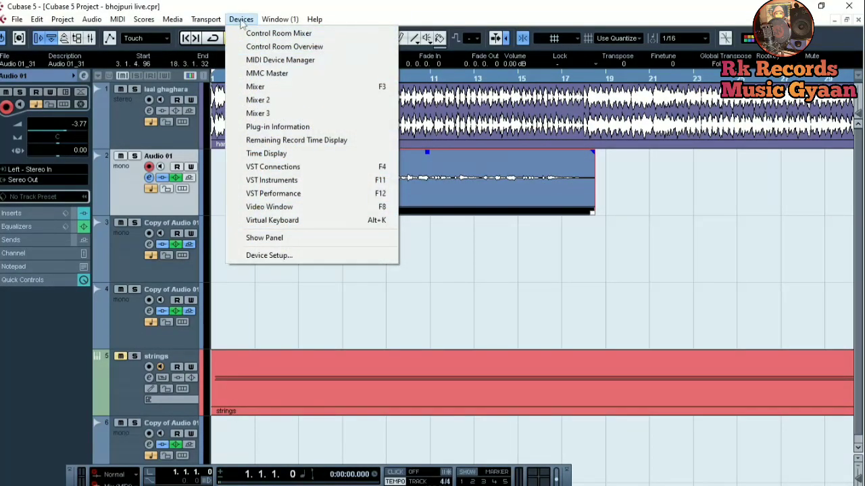
{"action": "left_click", "coordinate": [284, 169]}
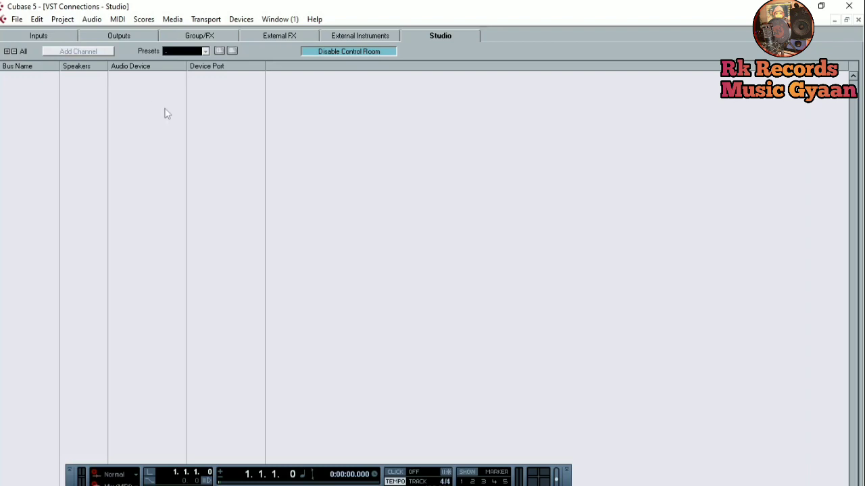
{"action": "left_click", "coordinate": [39, 37]}
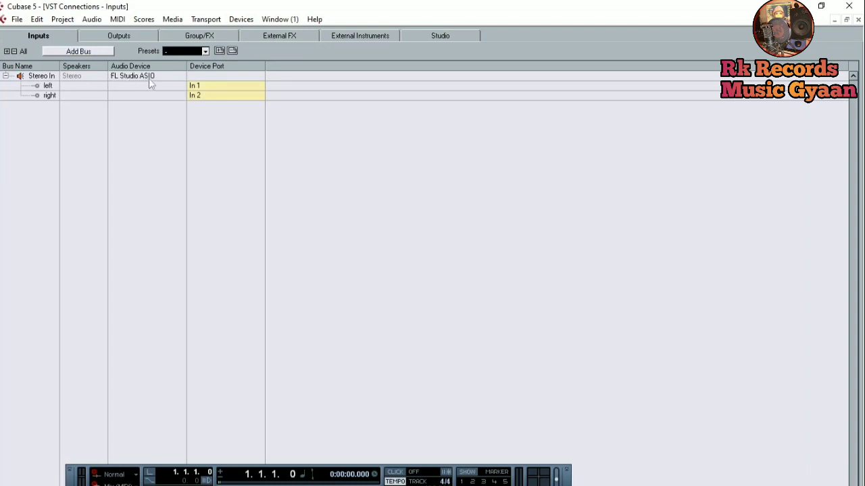
{"action": "left_click", "coordinate": [241, 19]}
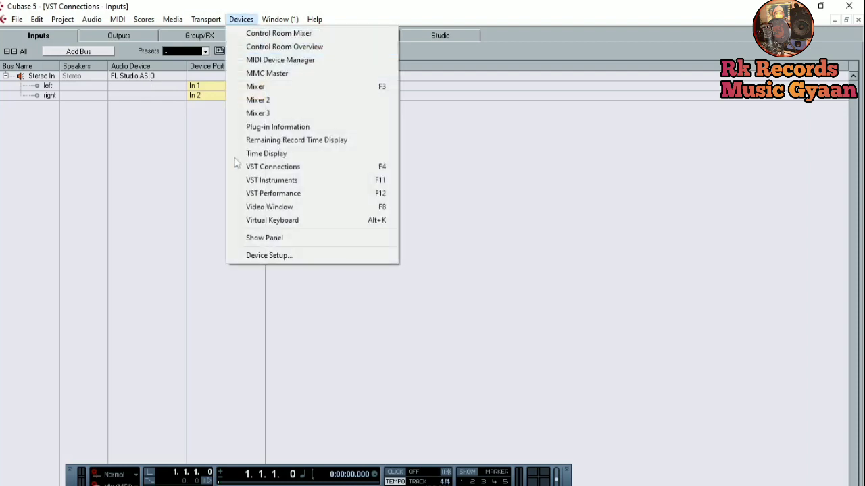
{"action": "left_click", "coordinate": [269, 254]}
{"action": "left_click", "coordinate": [467, 177]}
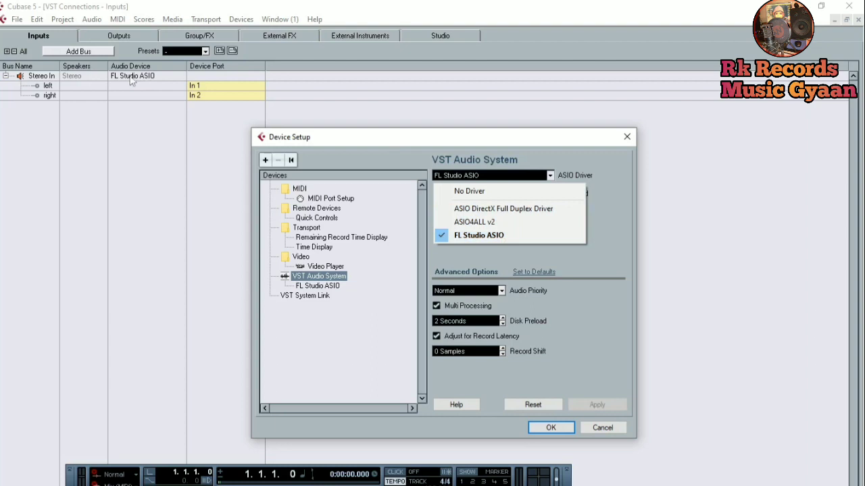
{"action": "left_click", "coordinate": [627, 139]}
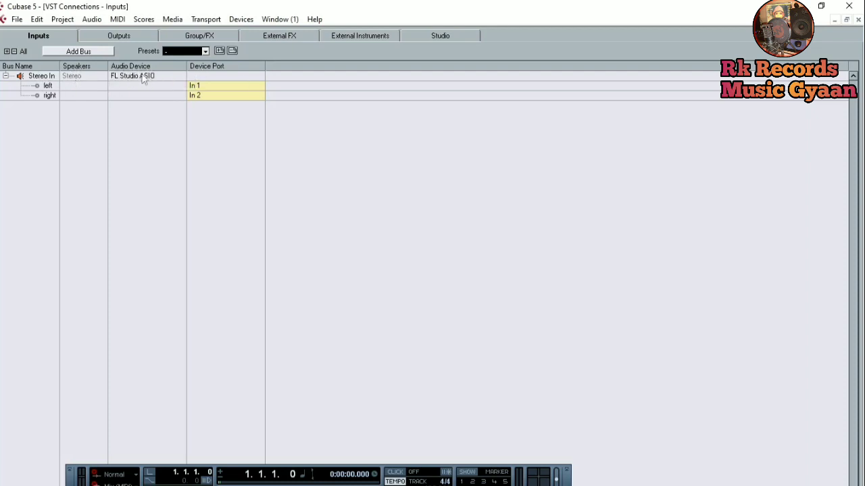
Step: Check the device port choices for the left and right channels of the Stereo In bus
{"action": "left_click", "coordinate": [199, 87]}
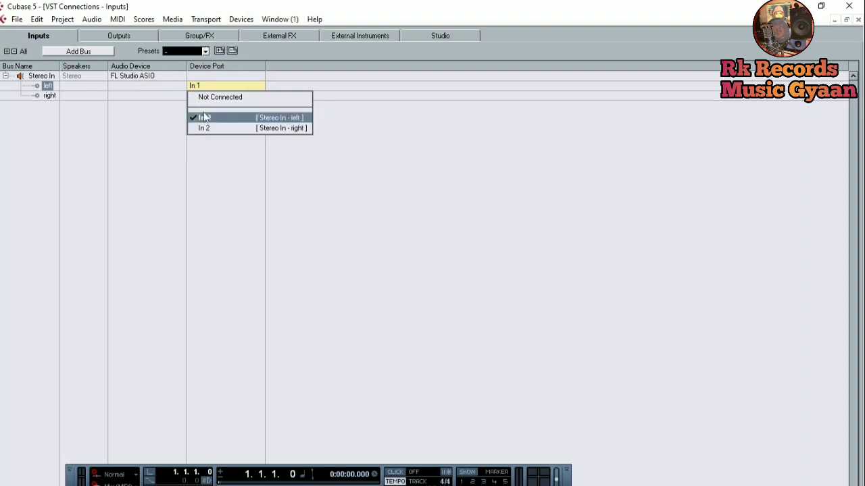
{"action": "left_click", "coordinate": [191, 87]}
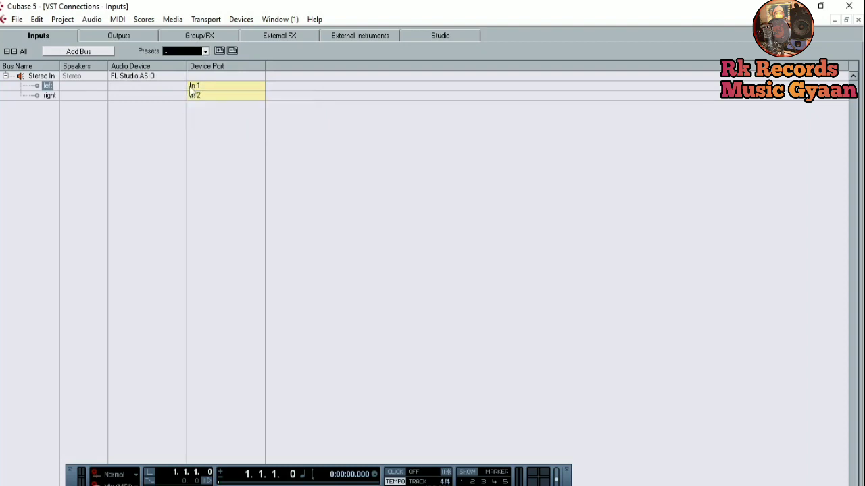
{"action": "left_click", "coordinate": [198, 96]}
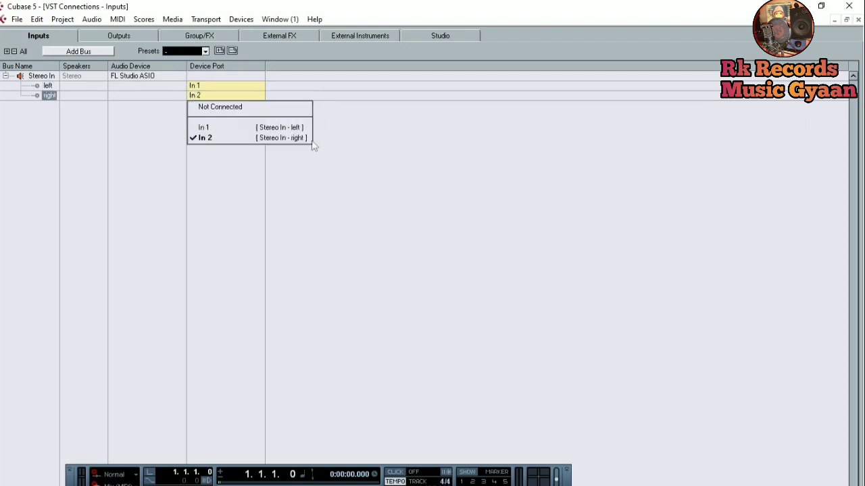
{"action": "left_click", "coordinate": [182, 85]}
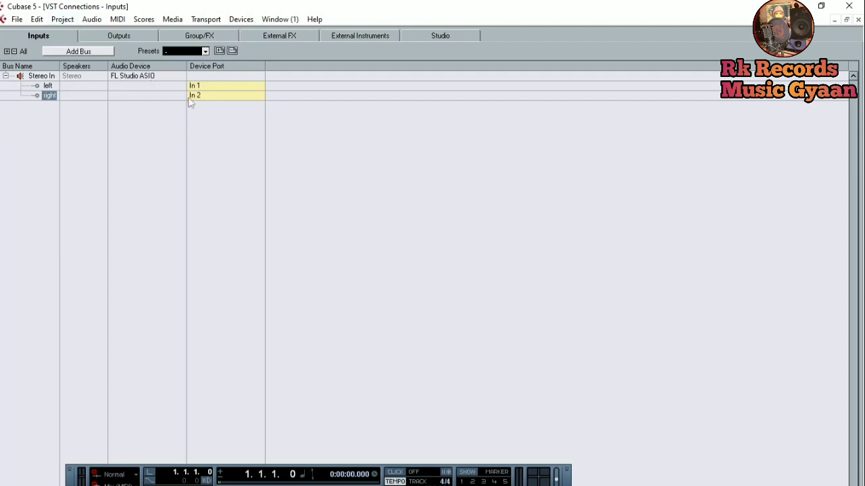
Step: Set the audio device of the stereo output bus to Not Connected in the VST Connections outputs
{"action": "left_click", "coordinate": [115, 38]}
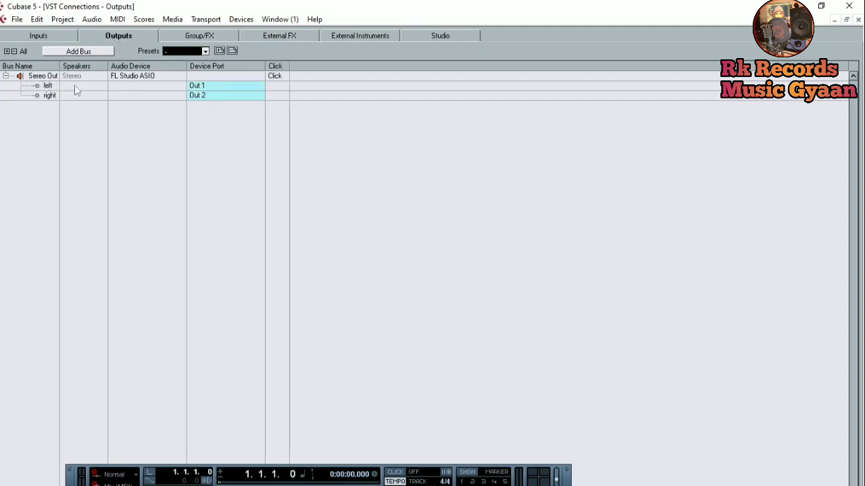
{"action": "left_click", "coordinate": [130, 79]}
{"action": "left_click", "coordinate": [131, 79]}
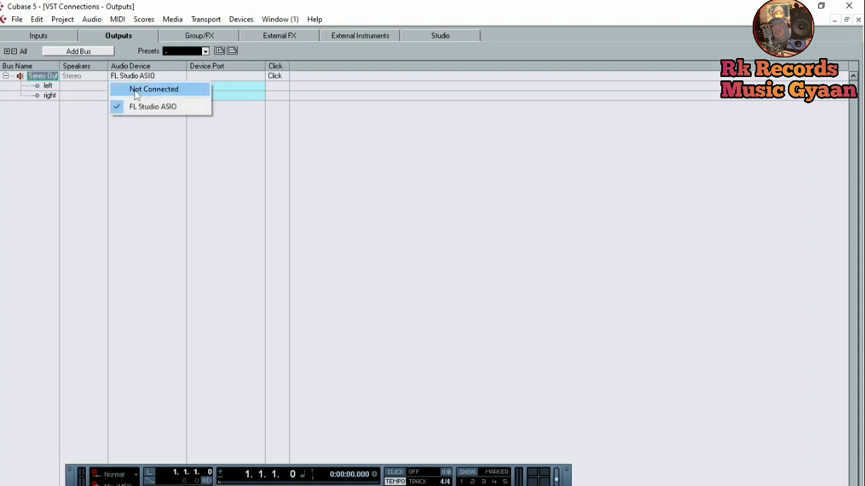
{"action": "left_click", "coordinate": [26, 36]}
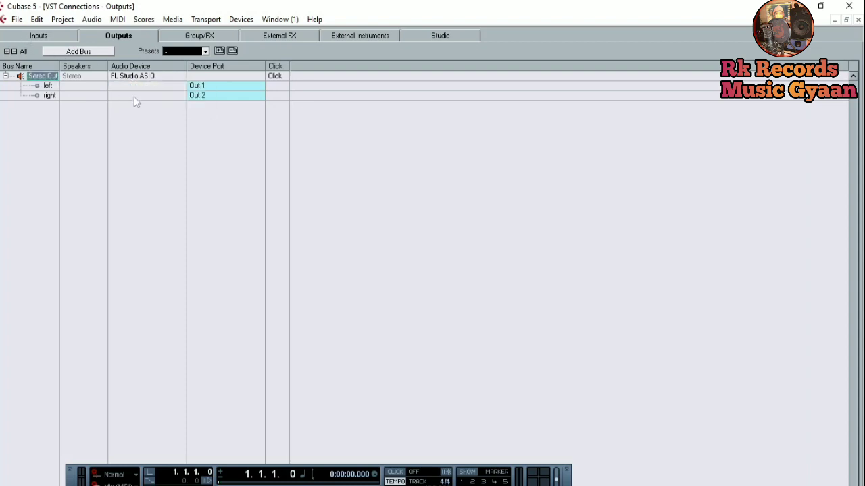
{"action": "left_click", "coordinate": [131, 79]}
{"action": "left_click", "coordinate": [136, 92]}
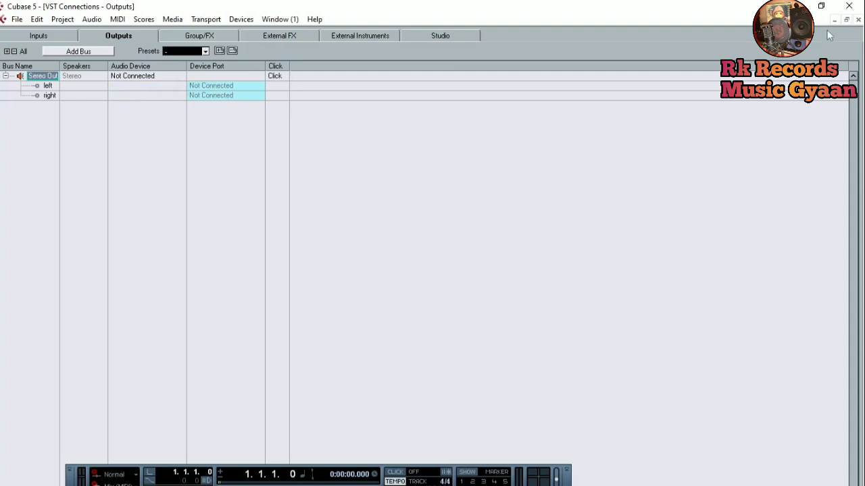
Step: Return to the project from VST Connections, play it from the start to test the audio output and stop playback
{"action": "left_click", "coordinate": [858, 20]}
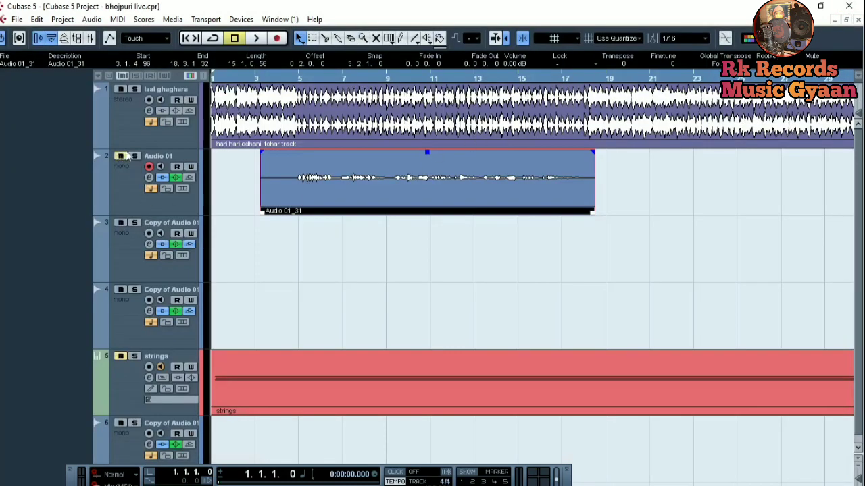
{"action": "key", "text": "space"}
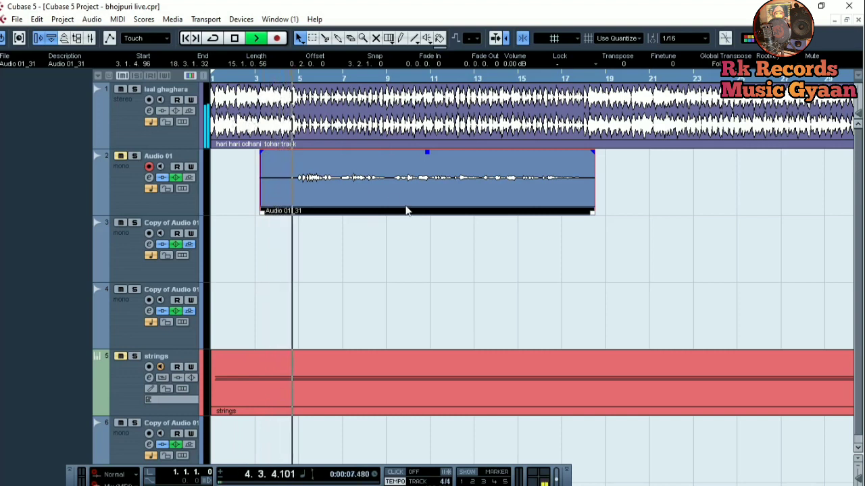
{"action": "key", "text": "space"}
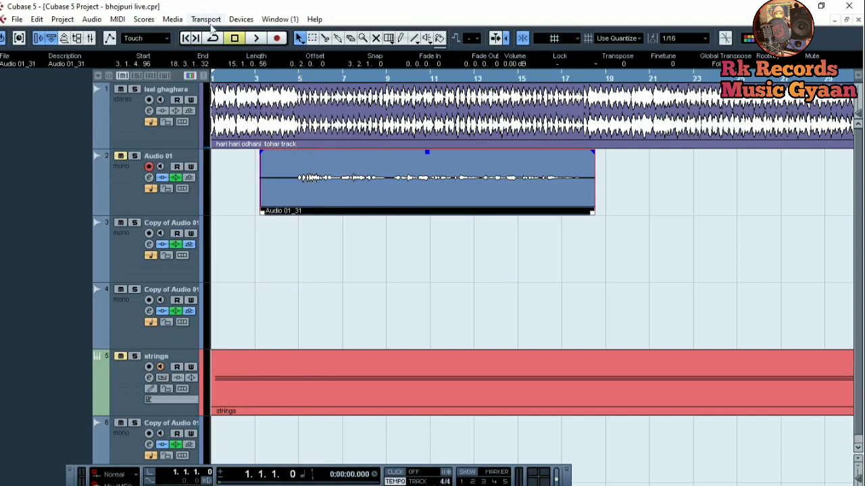
Step: Set the audio device of the stereo output bus to FL Studio ASIO in the VST Connections outputs
{"action": "left_click", "coordinate": [241, 21]}
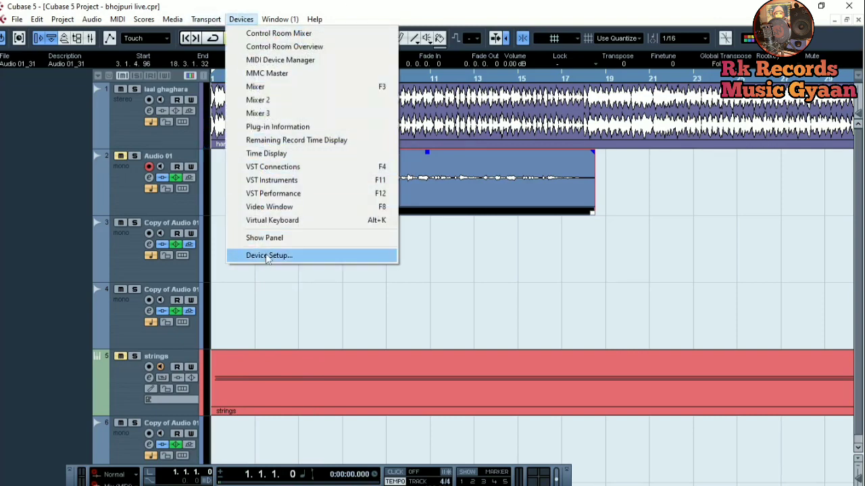
{"action": "left_click", "coordinate": [270, 169]}
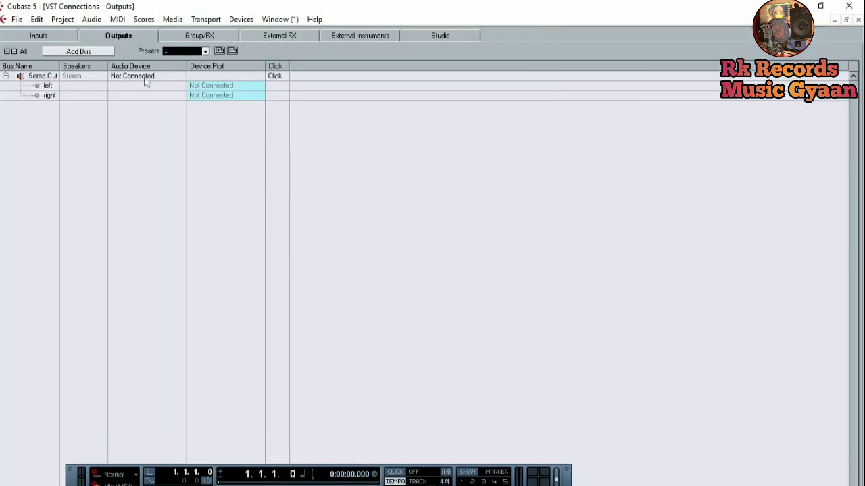
{"action": "left_click", "coordinate": [124, 75]}
{"action": "left_click", "coordinate": [125, 76]}
{"action": "left_click", "coordinate": [133, 78]}
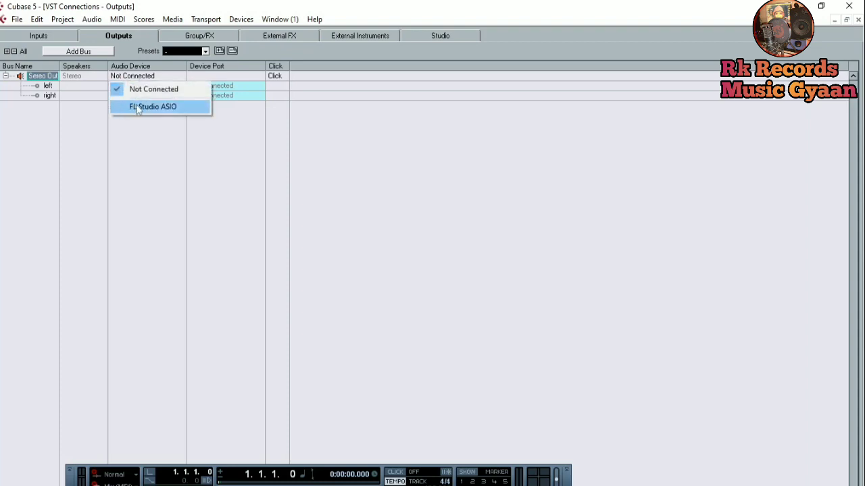
{"action": "left_click", "coordinate": [137, 107]}
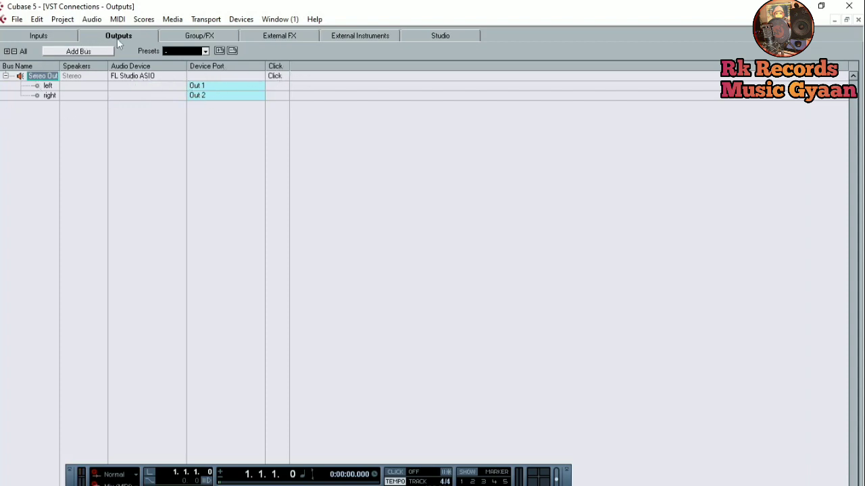
Step: Look through the Group/FX, External FX, External Instruments and Studio pages of VST Connections
{"action": "left_click", "coordinate": [206, 36]}
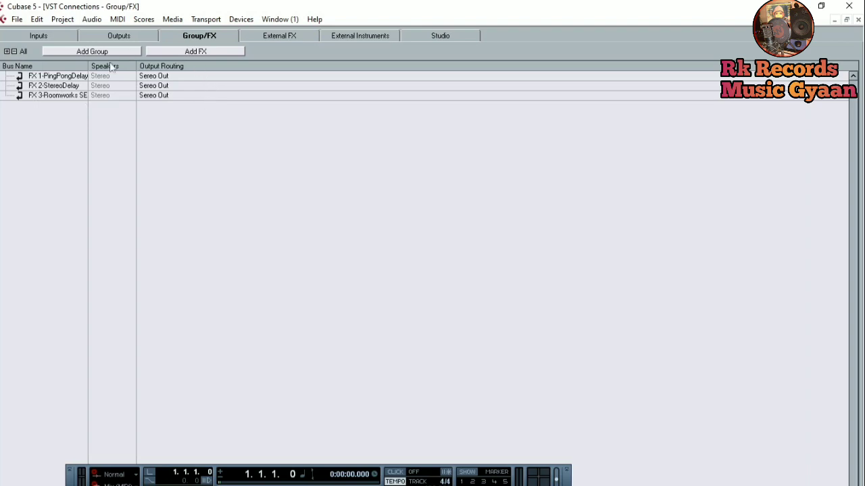
{"action": "left_click", "coordinate": [285, 39]}
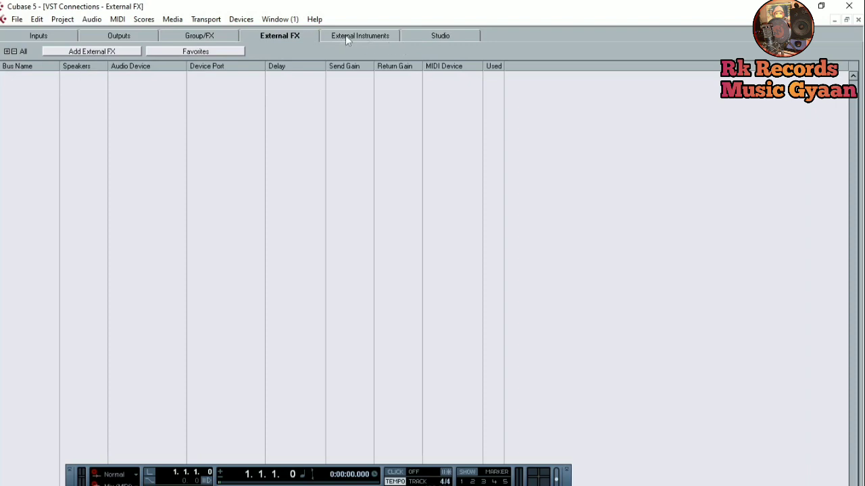
{"action": "left_click", "coordinate": [363, 39]}
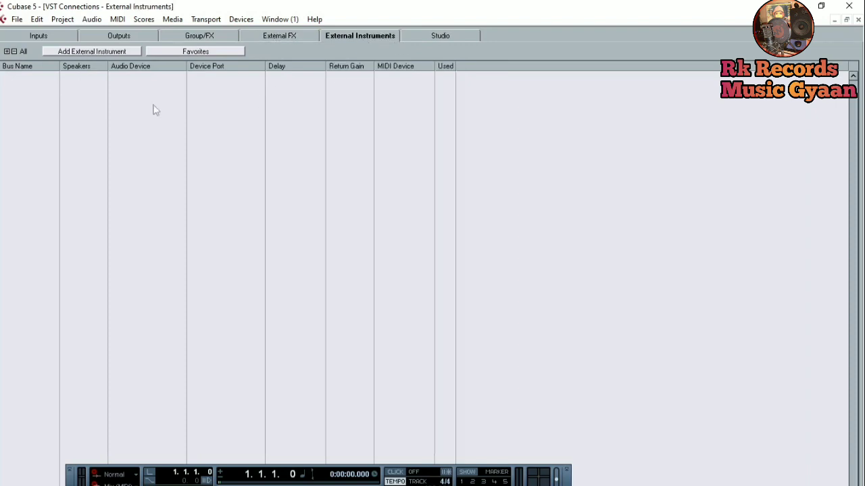
{"action": "left_click", "coordinate": [439, 39]}
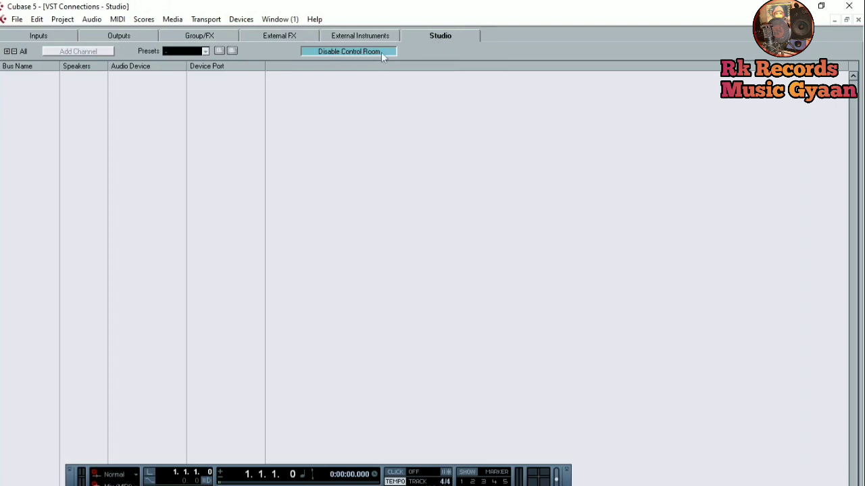
Step: Check the audio device choices for the Stereo In bus in the VST Connections inputs, keeping FL Studio ASIO
{"action": "left_click", "coordinate": [57, 34]}
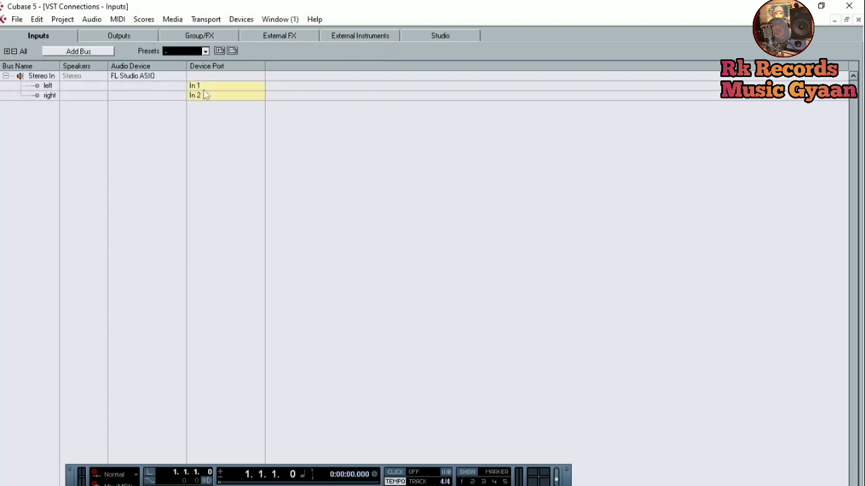
{"action": "left_click", "coordinate": [142, 77]}
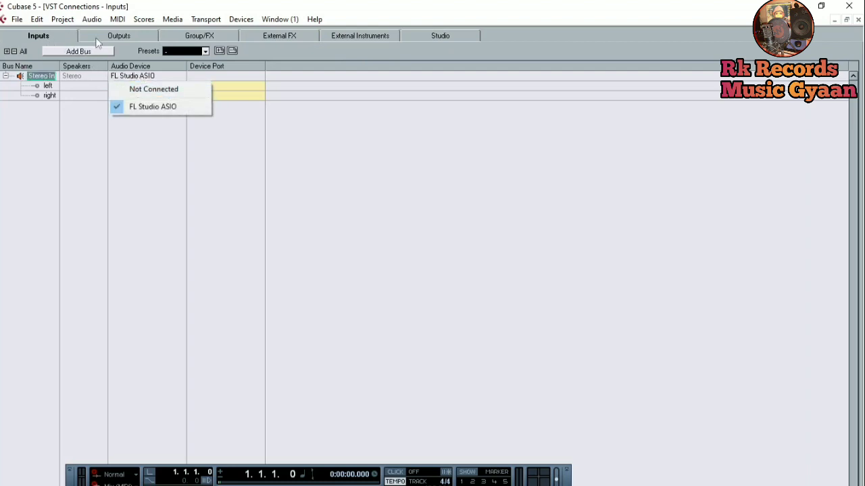
{"action": "left_click", "coordinate": [153, 106]}
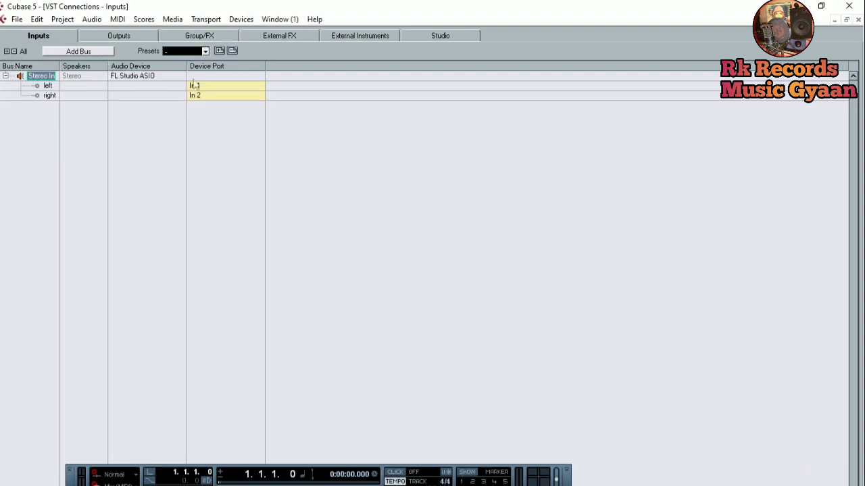
Step: Close VST Connections and play the project from the start to test the reconnected output, stopping playback after a few seconds
{"action": "left_click", "coordinate": [858, 20]}
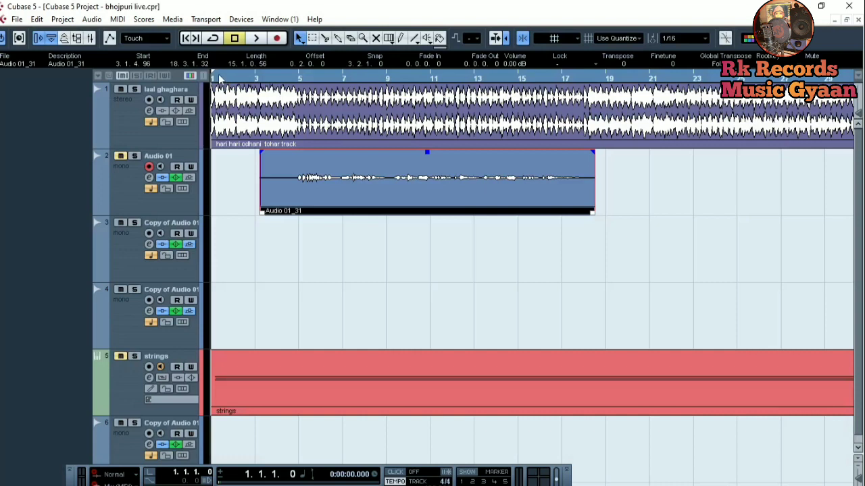
{"action": "key", "text": "space"}
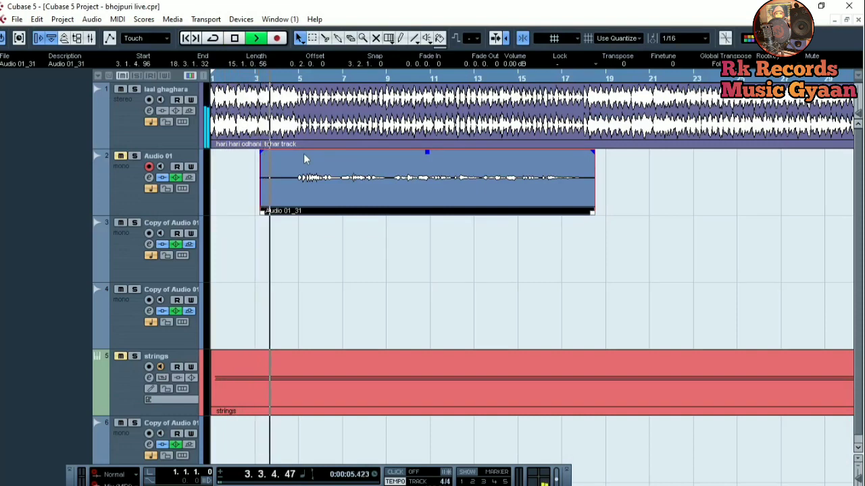
{"action": "key", "text": "space"}
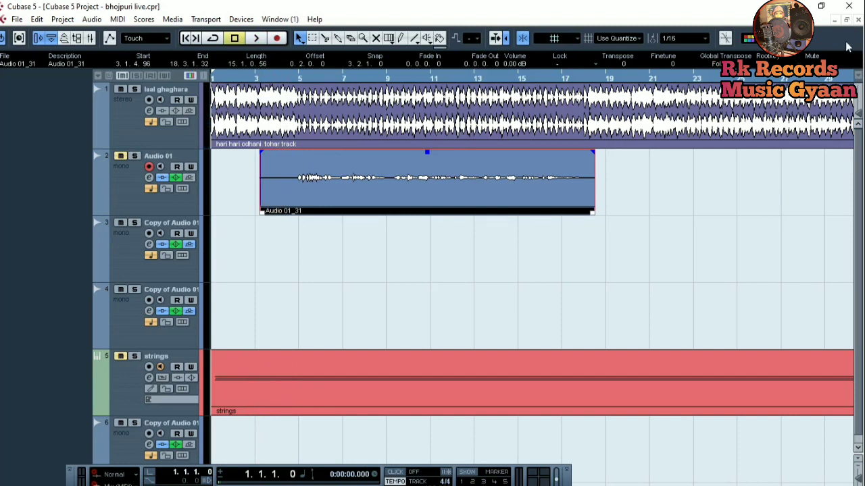
Step: Review the ASIO driver choices in the device setup, keeping FL Studio ASIO, and inspect that driver's ports and buffer length settings
{"action": "left_click", "coordinate": [236, 20]}
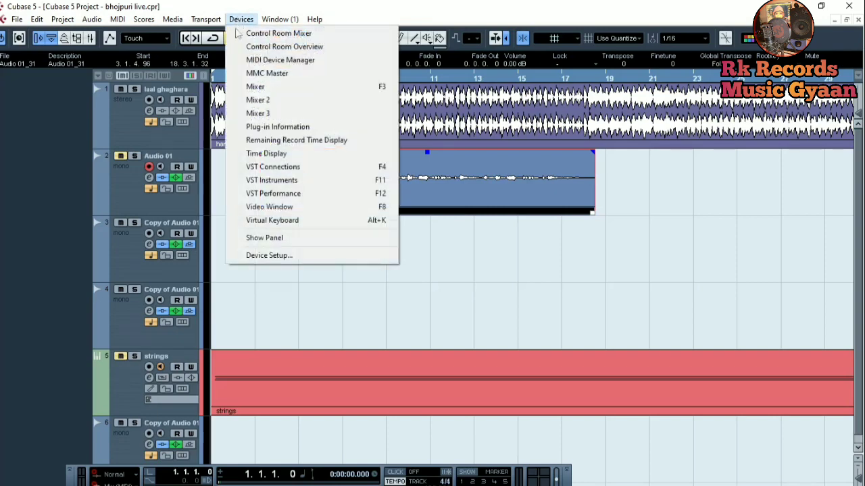
{"action": "left_click", "coordinate": [270, 255]}
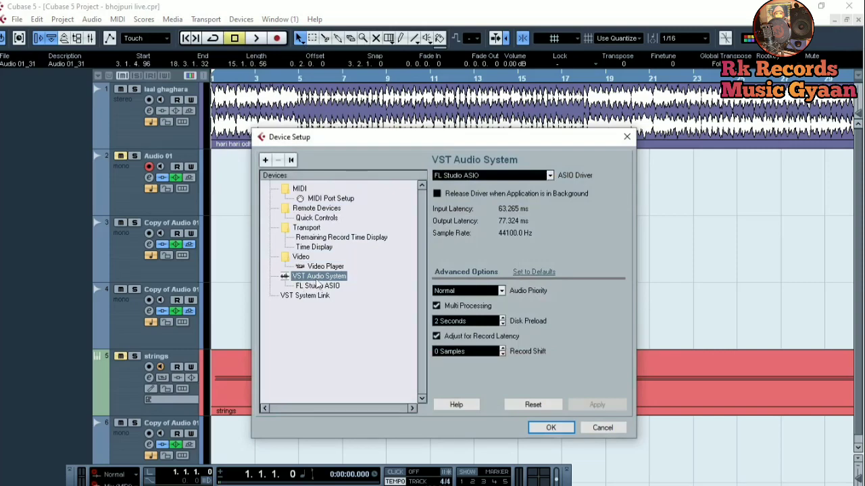
{"action": "left_click", "coordinate": [458, 176]}
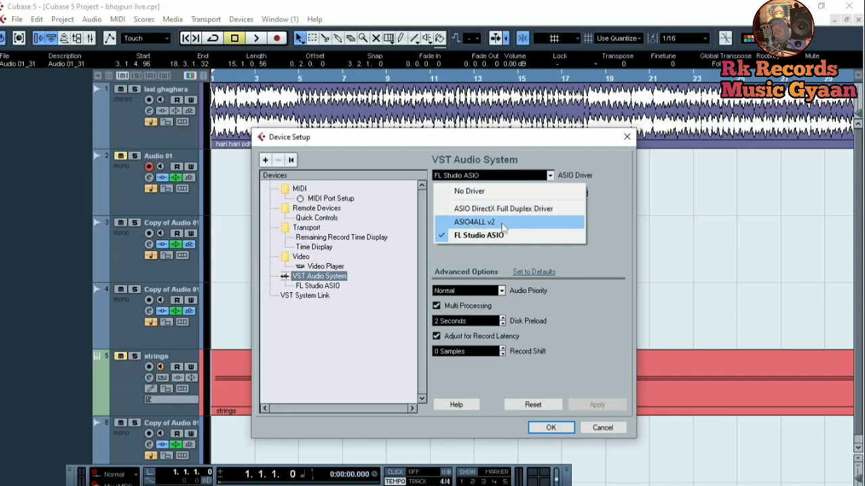
{"action": "left_click", "coordinate": [469, 235]}
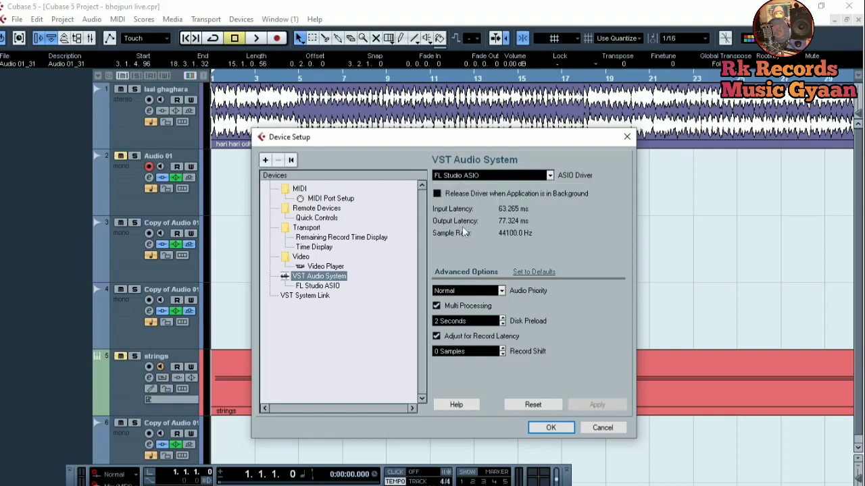
{"action": "left_click", "coordinate": [318, 286]}
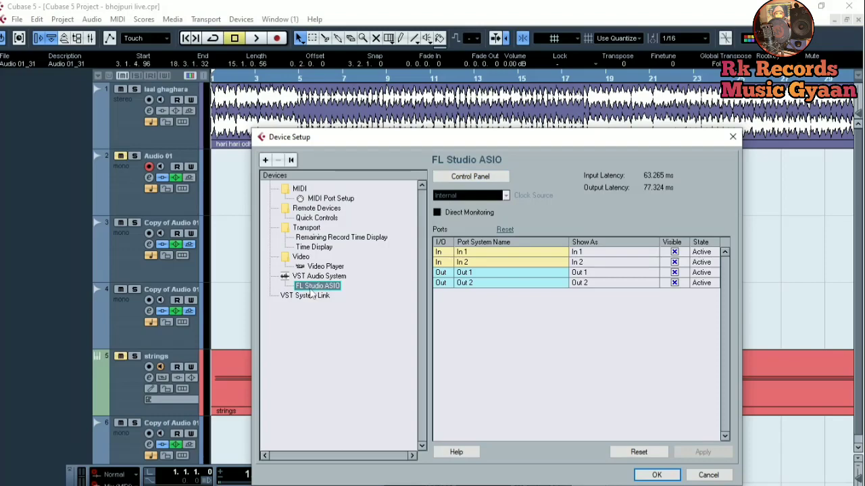
{"action": "left_click", "coordinate": [470, 176]}
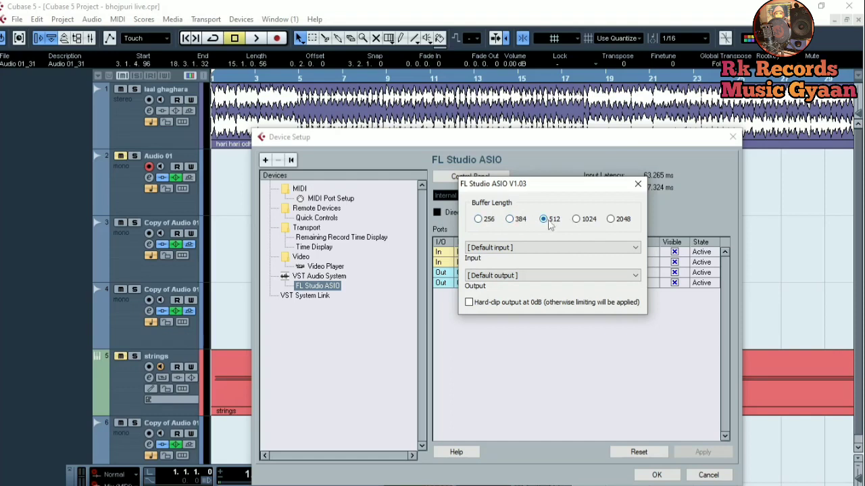
Step: Check the ASIO input and output choices of VST System Link in the device setup, keeping Not Connected and Out 2
{"action": "left_click", "coordinate": [307, 296]}
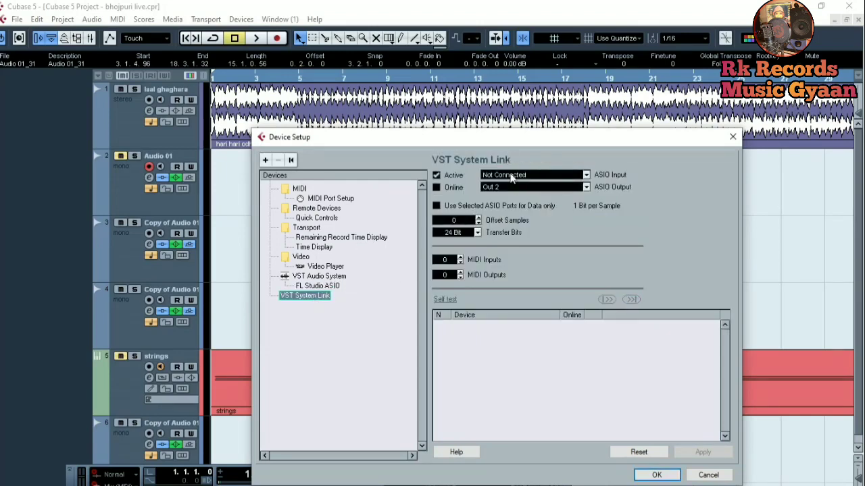
{"action": "left_click", "coordinate": [511, 176]}
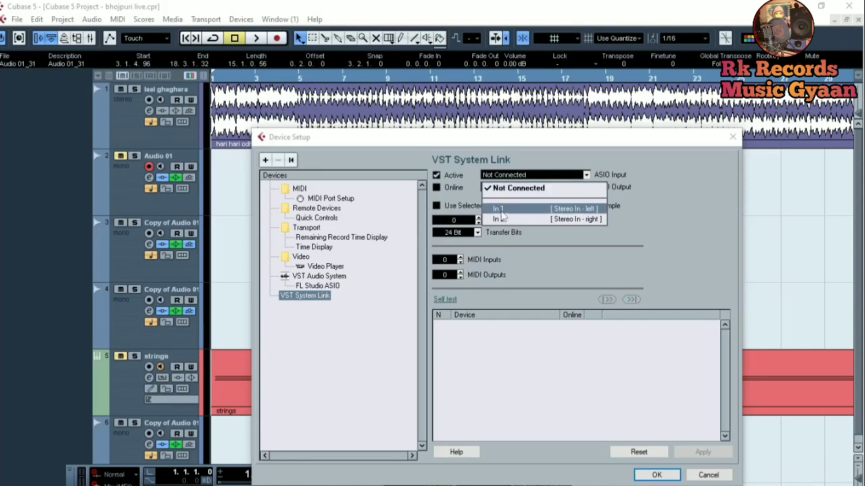
{"action": "left_click", "coordinate": [498, 177]}
{"action": "left_click", "coordinate": [503, 188]}
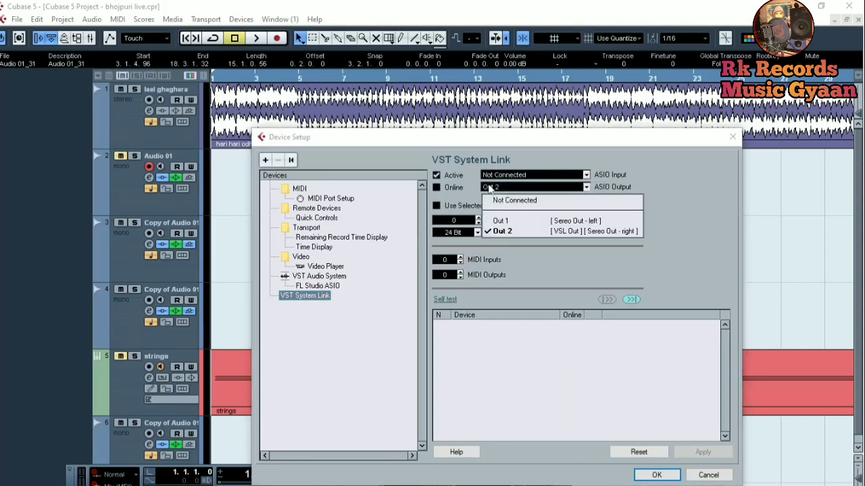
{"action": "left_click", "coordinate": [498, 189]}
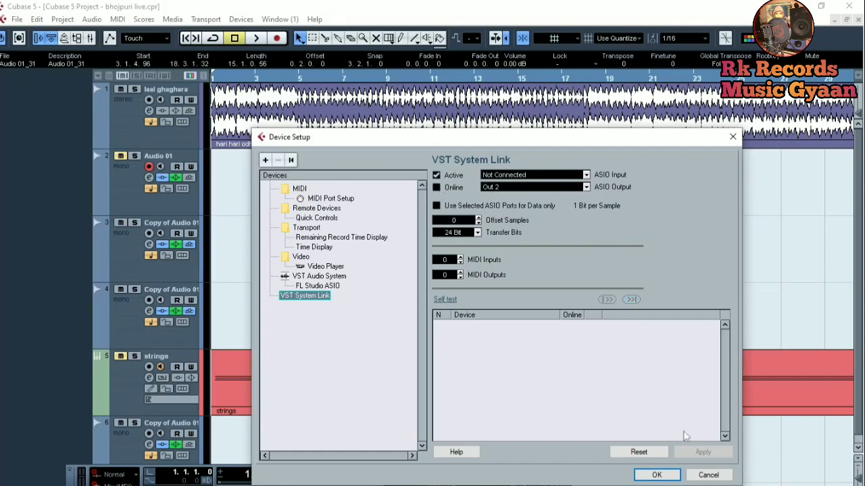
Step: Accept the device setup and play the project briefly from the start to check its sound, stopping playback
{"action": "left_click", "coordinate": [668, 477]}
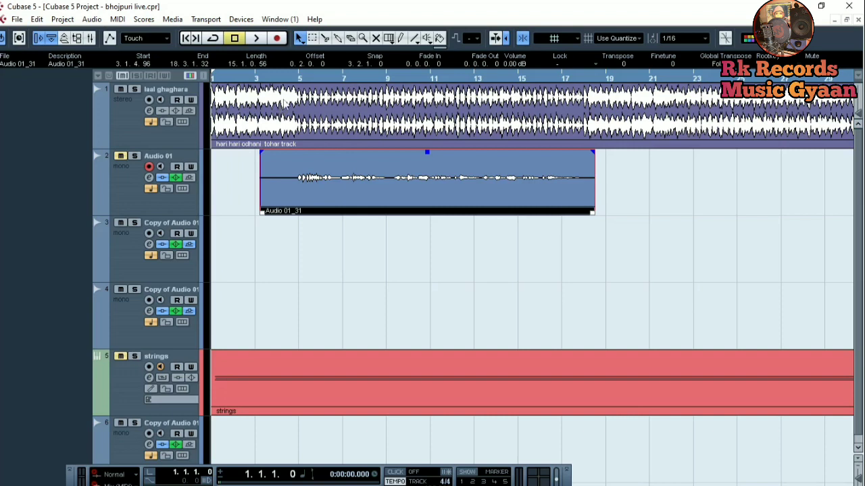
{"action": "key", "text": "space"}
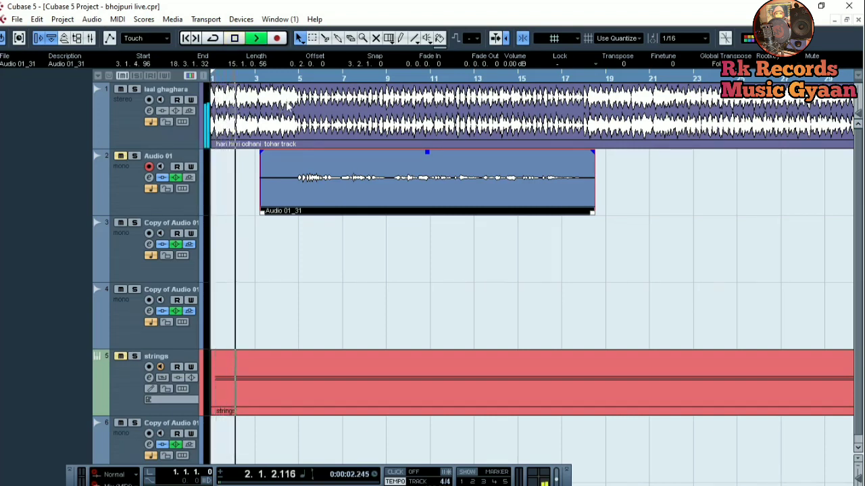
{"action": "key", "text": "space"}
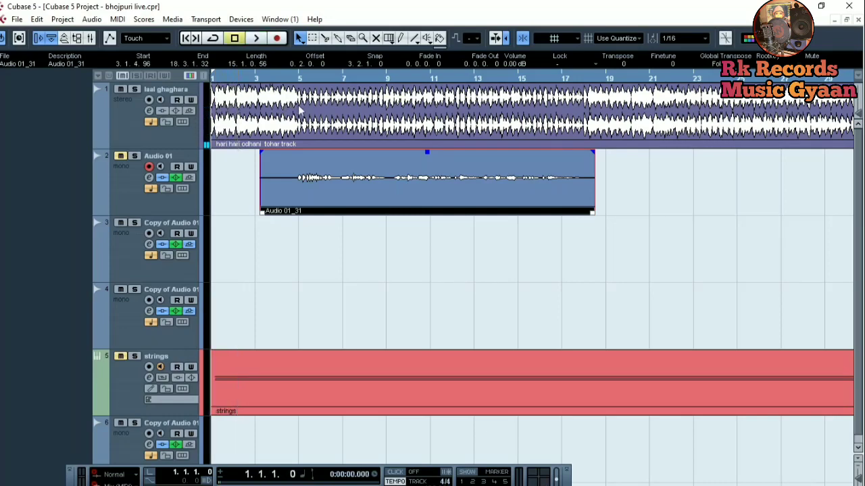